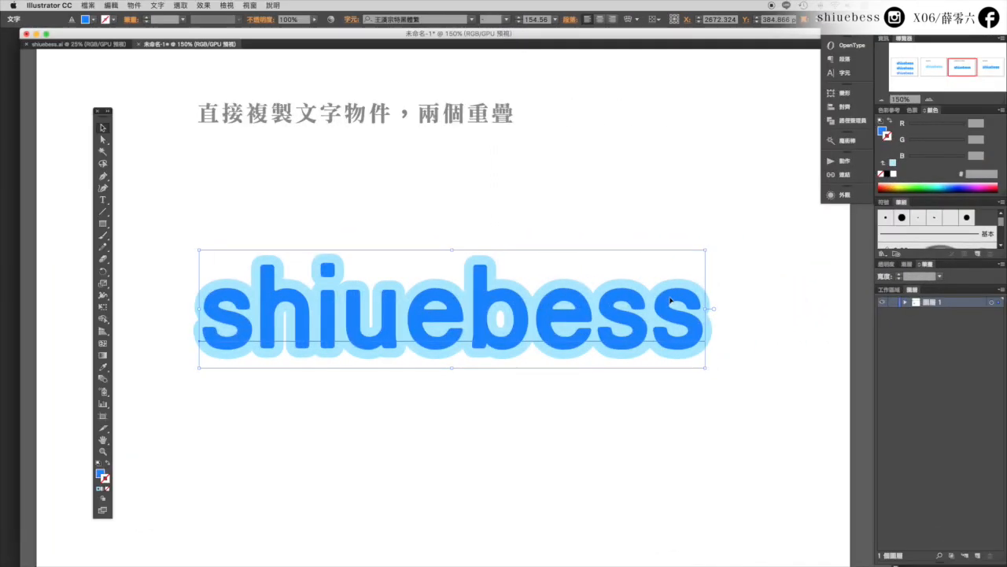
# - Move the blue text below its light blue copy and select each text to check its fill and stroke
pyautogui.press('super+f')
pyautogui.moveTo(665, 322); pyautogui.dragTo(648, 440)
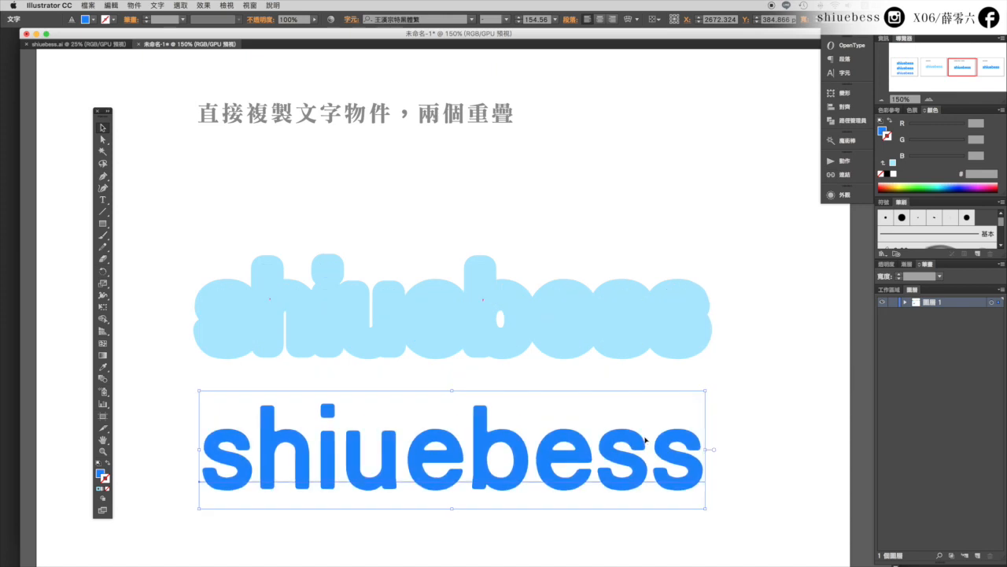
pyautogui.click(353, 345)
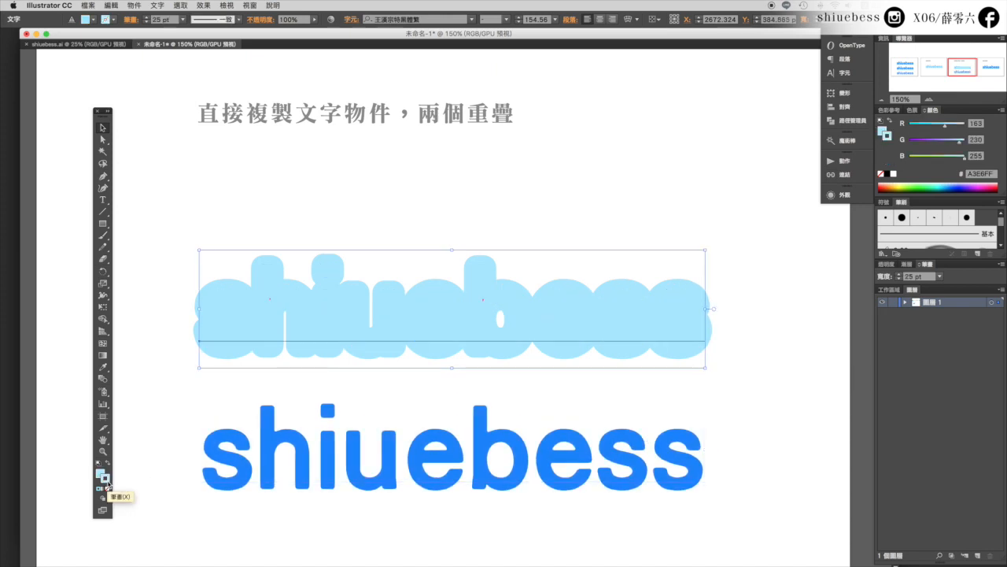
pyautogui.click(320, 470)
pyautogui.click(99, 472)
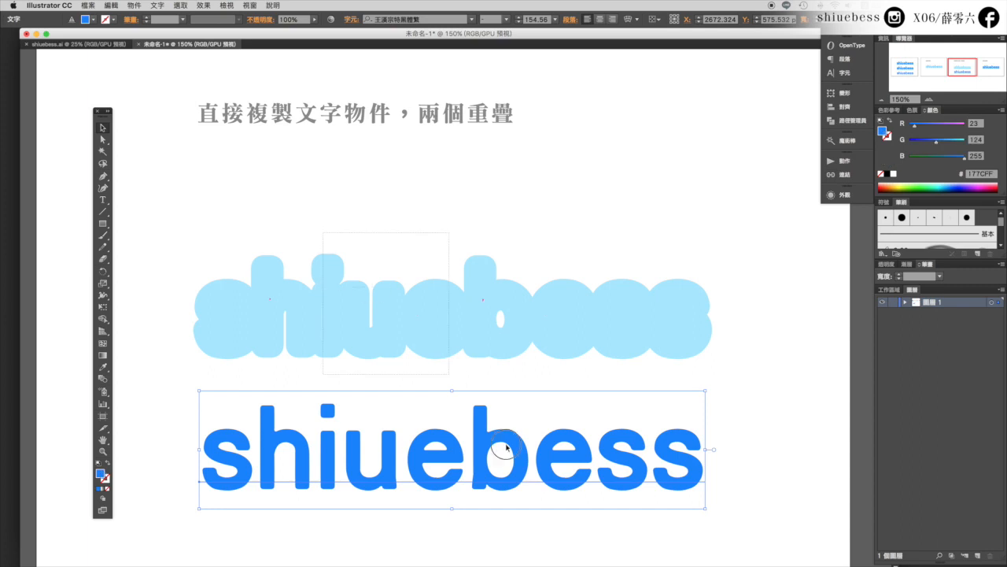
# - Align the blue and light blue texts on their vertical centers and move the overlapped pair up slightly
pyautogui.keyDown('shift'); pyautogui.click(450, 372); pyautogui.keyUp('shift')
pyautogui.click(690, 19)
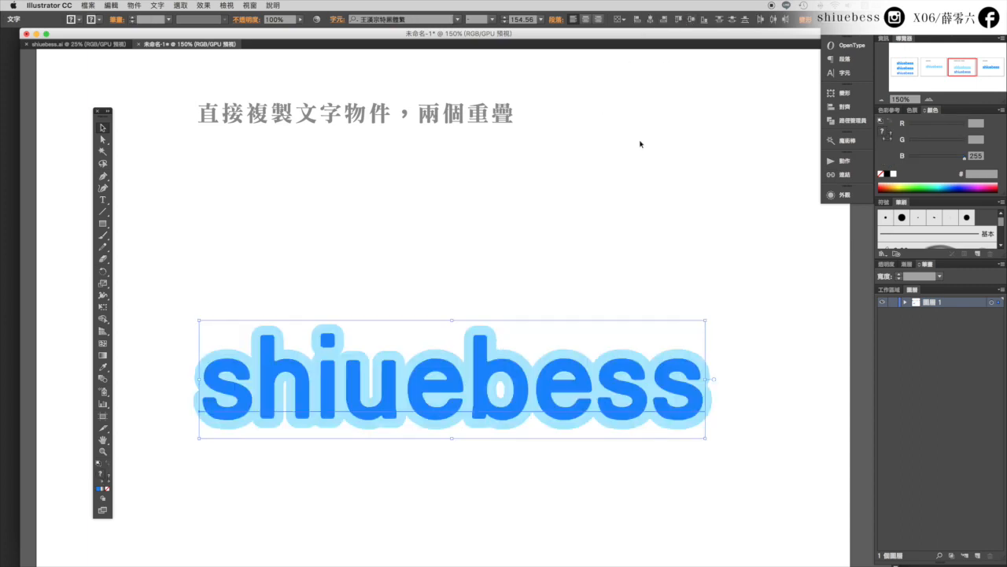
pyautogui.moveTo(511, 381); pyautogui.dragTo(513, 321)
# - Delete the last three letters of the blue text on top of its light blue copy
pyautogui.press('t')
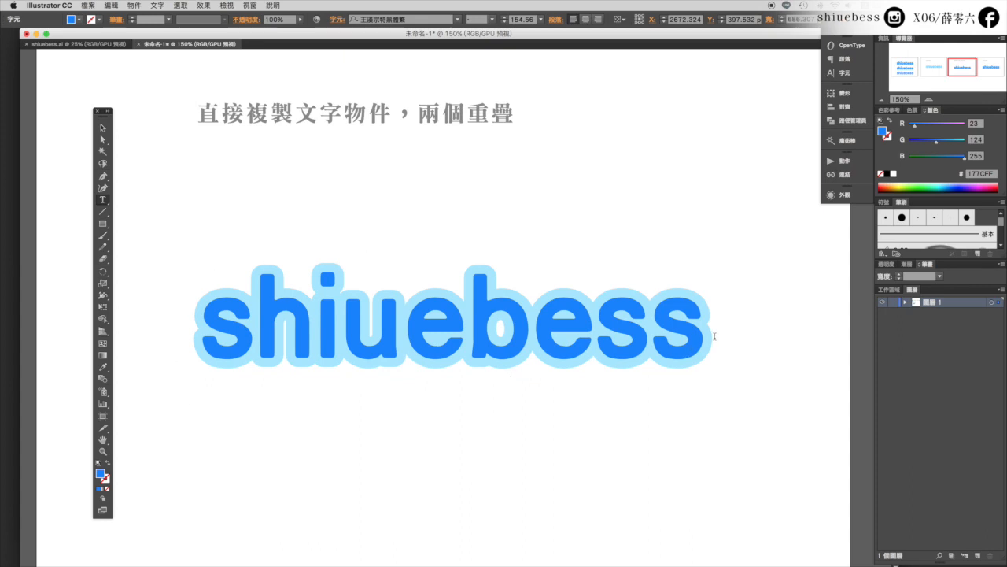
pyautogui.press('BackSpace')
pyautogui.press('BackSpace')
pyautogui.press('BackSpace')
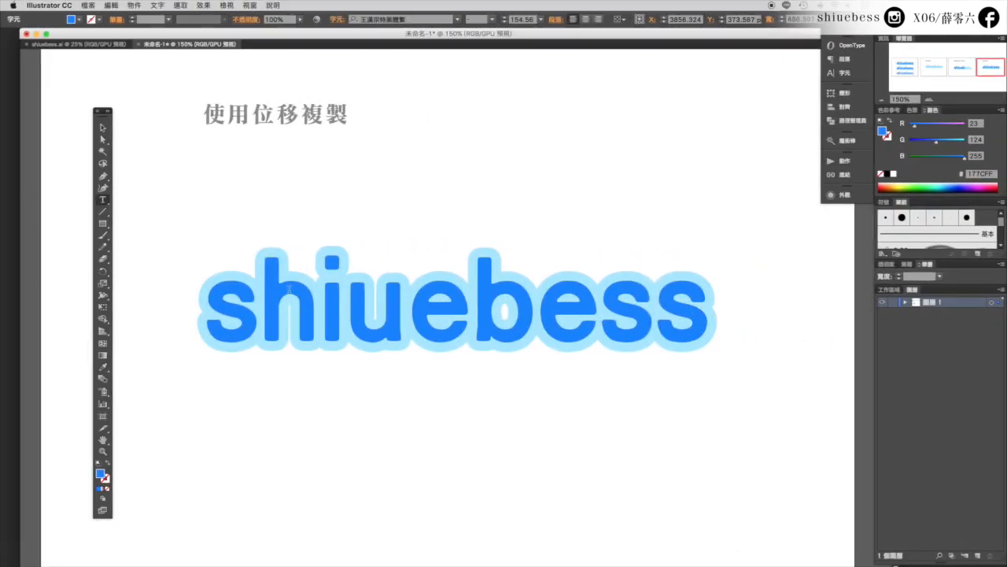
# - Delete the last letters of the outlined text under the 使用位移複製 heading and retype them as "ebess"
pyautogui.press('BackSpace')
pyautogui.press('BackSpace')
pyautogui.press('BackSpace')
pyautogui.press('BackSpace')
pyautogui.press('BackSpace')
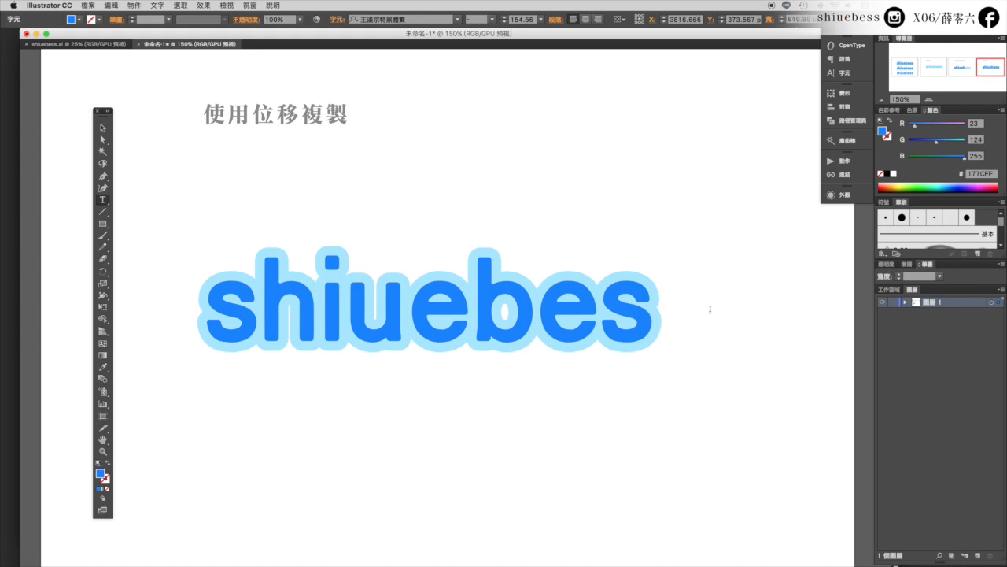
pyautogui.write('ebess')
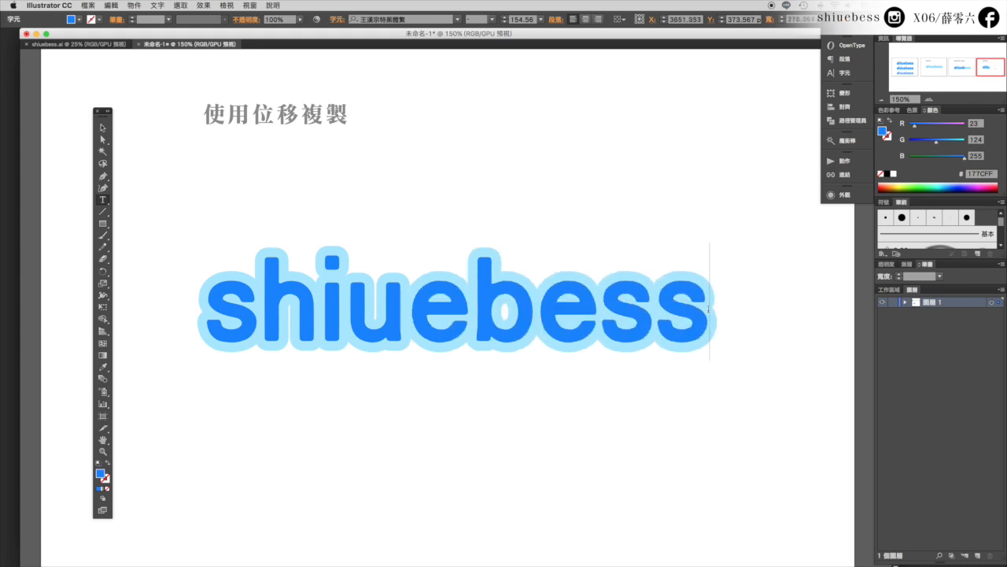
pyautogui.press('Escape')
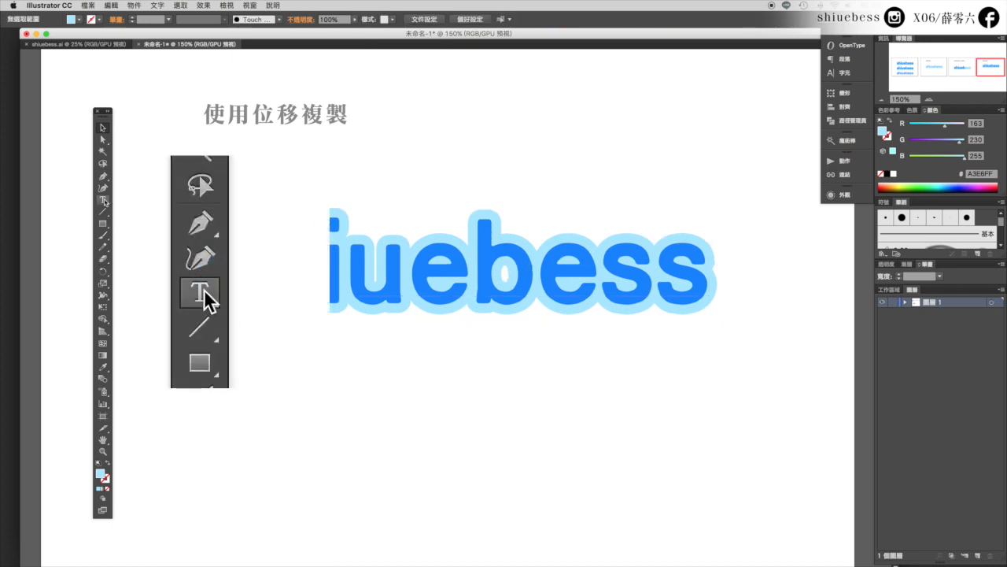
# - Create a new text object reading "shiuebess" below the blue outlined text
pyautogui.click(103, 200)
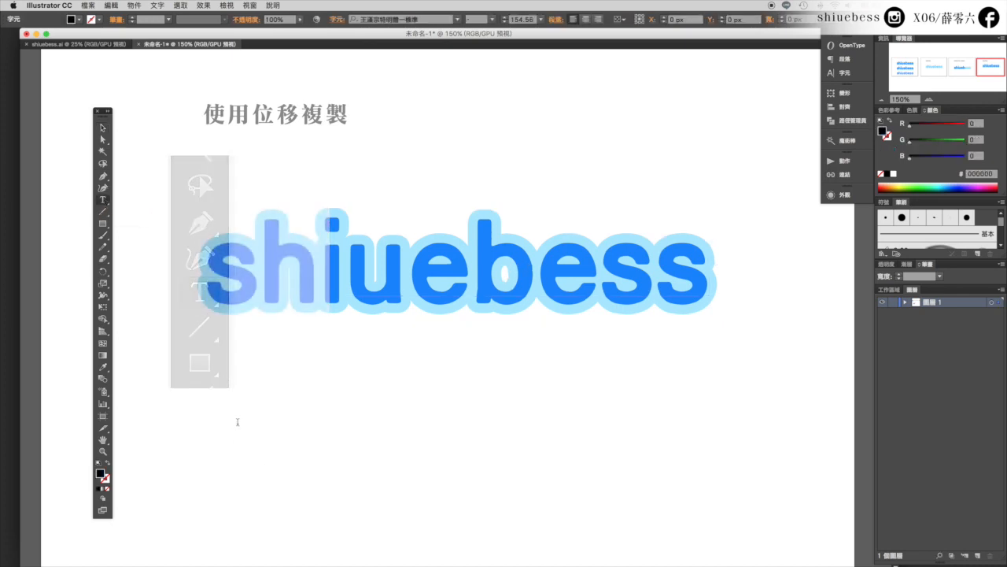
pyautogui.click(252, 423)
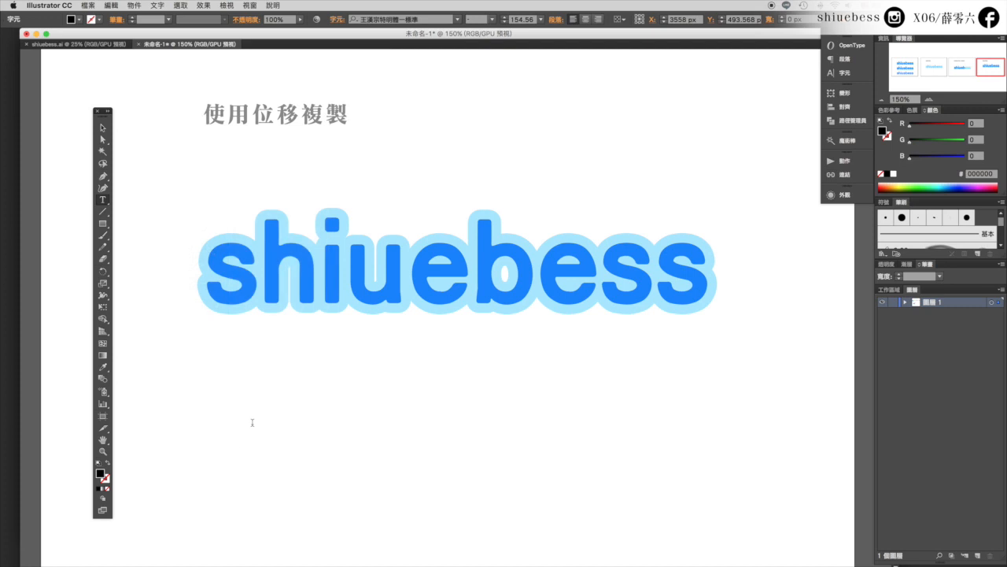
pyautogui.write('shiuebess')
pyautogui.press('Escape')
pyautogui.moveTo(464, 404); pyautogui.dragTo(459, 418)
# - Set the new text's font to Bauhaus 93 and position it beneath the blue outlined text
pyautogui.click(429, 18)
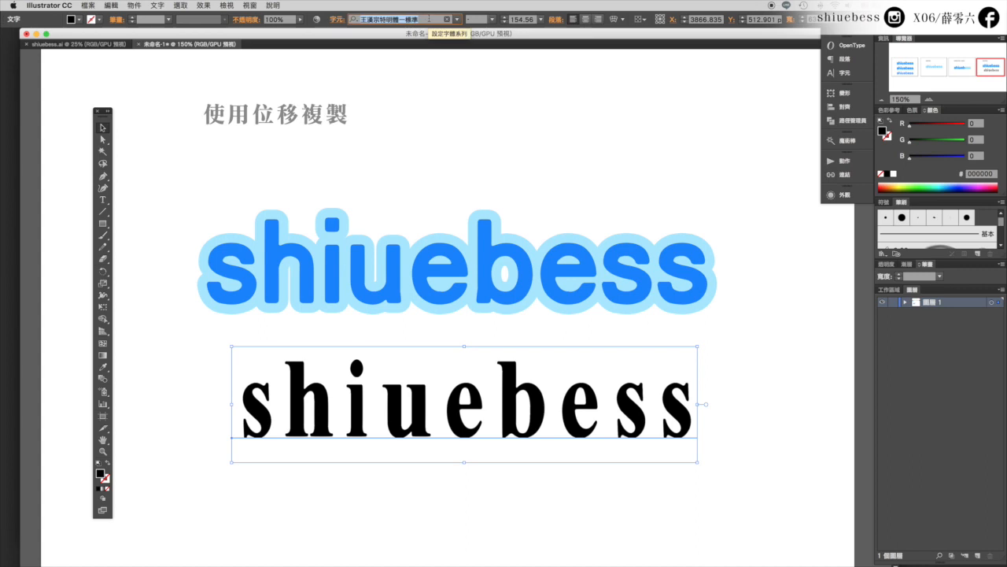
pyautogui.click(457, 18)
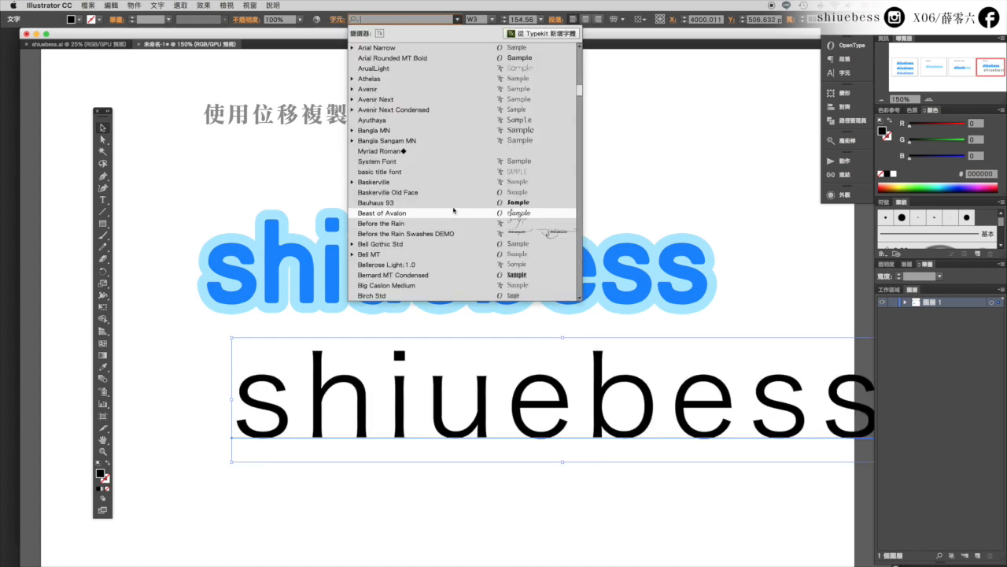
pyautogui.click(454, 211)
pyautogui.moveTo(518, 397); pyautogui.dragTo(473, 418)
pyautogui.moveTo(473, 418); pyautogui.dragTo(479, 423)
# - Expand the collapsed side panels and fill the new text with pink FF5C84
pyautogui.click(869, 32)
pyautogui.click(867, 120)
pyautogui.click(871, 203)
pyautogui.moveTo(479, 423); pyautogui.dragTo(480, 422)
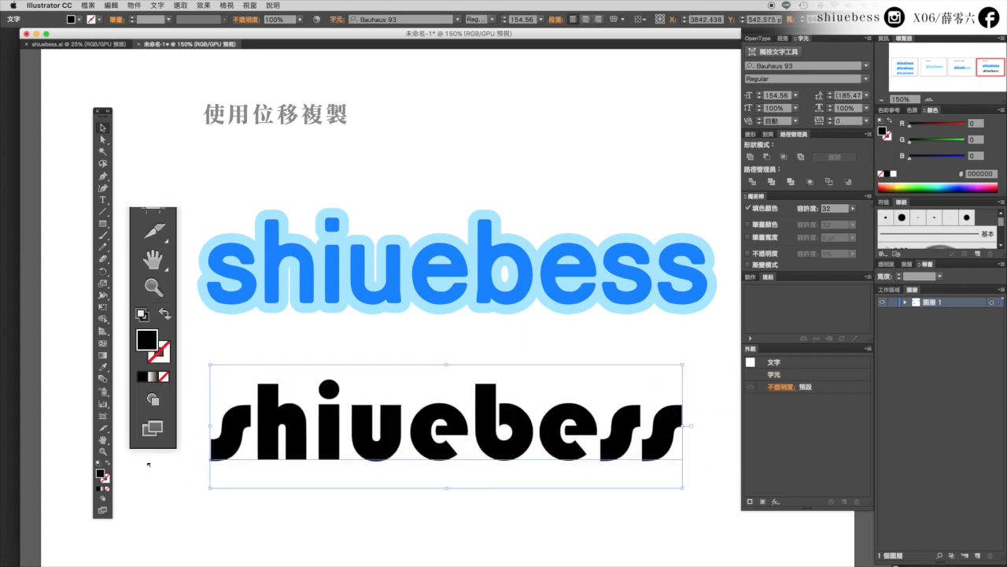
pyautogui.click(995, 187)
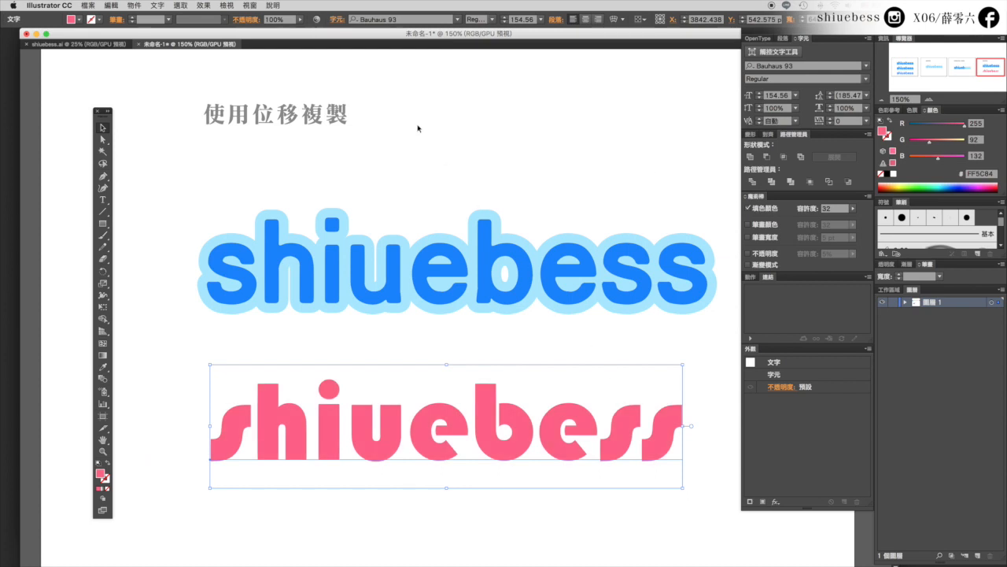
# - Show the Appearance (外觀) settings and add a new fill to the pink text
pyautogui.click(250, 5)
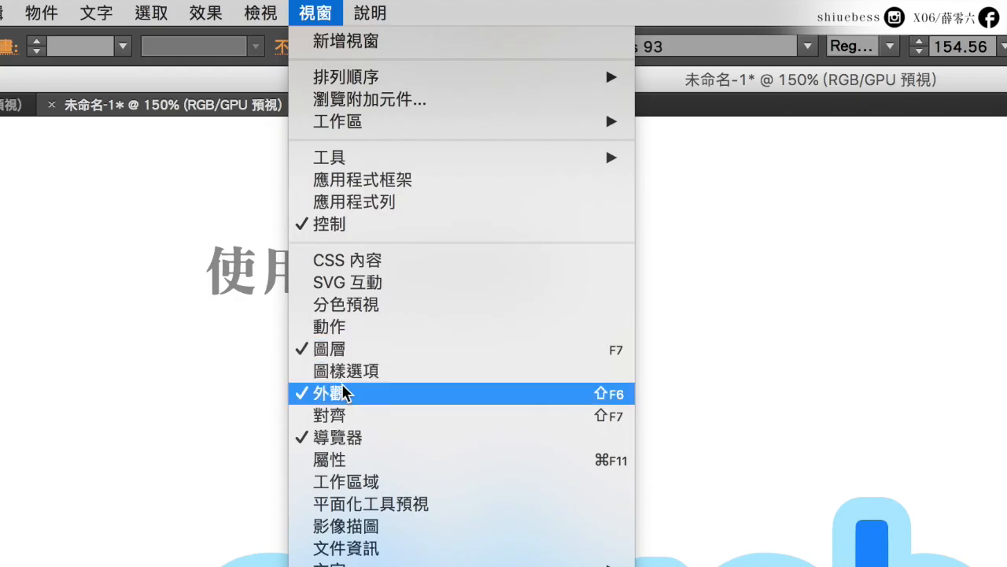
pyautogui.click(344, 394)
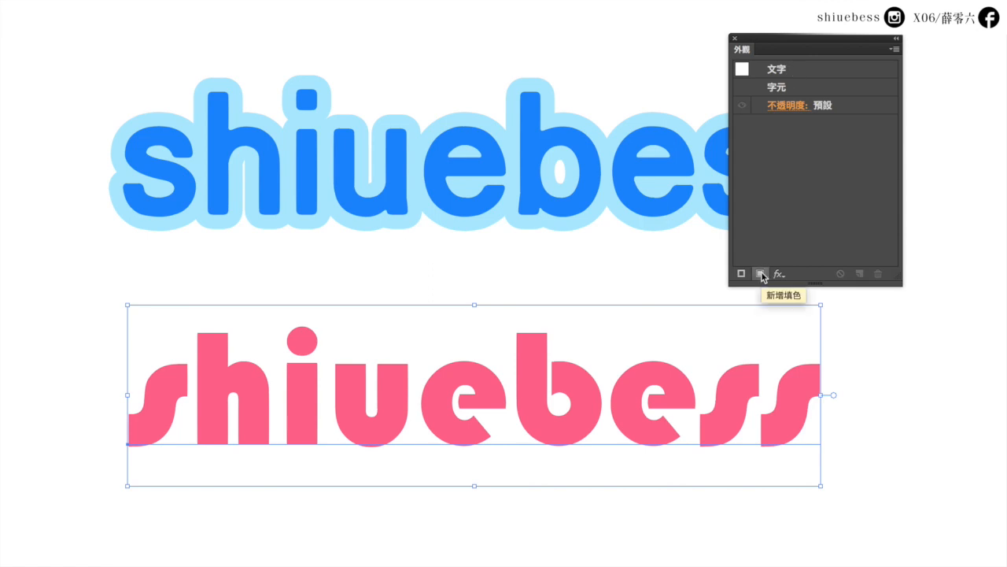
pyautogui.click(761, 274)
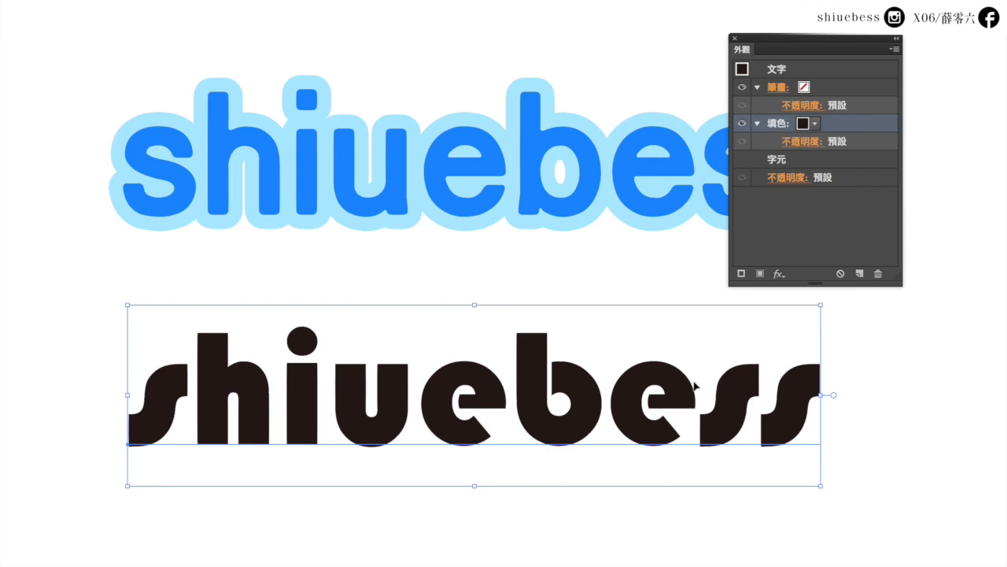
# - Set the added fill's color to the orange swatch C=0 M=50 Y=100 K=0
pyautogui.click(815, 123)
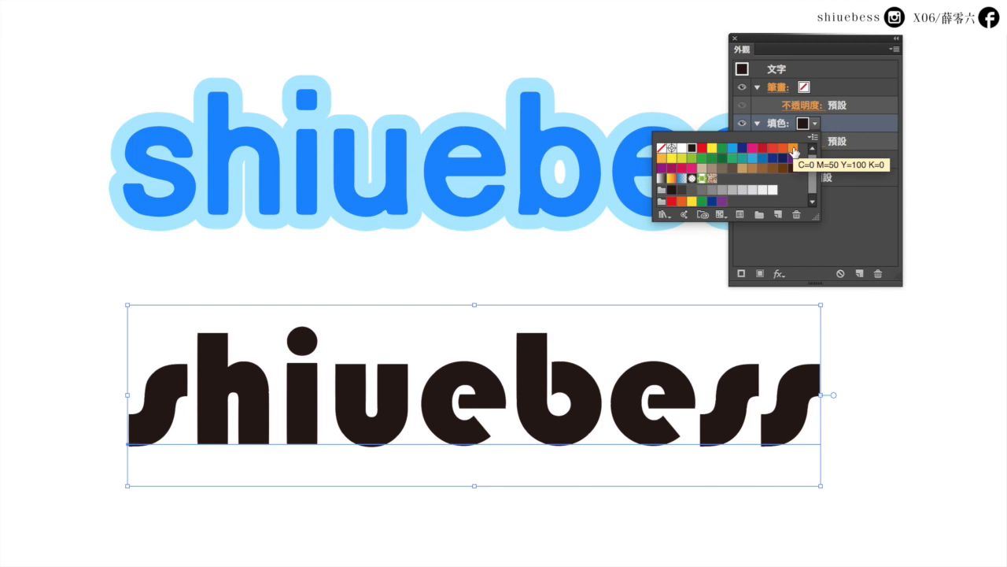
pyautogui.click(793, 148)
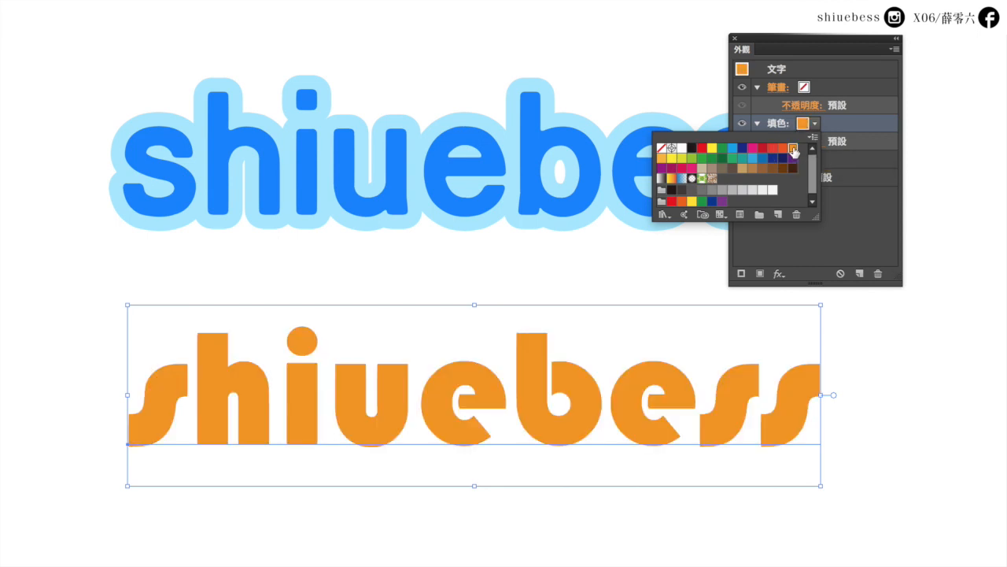
pyautogui.click(849, 124)
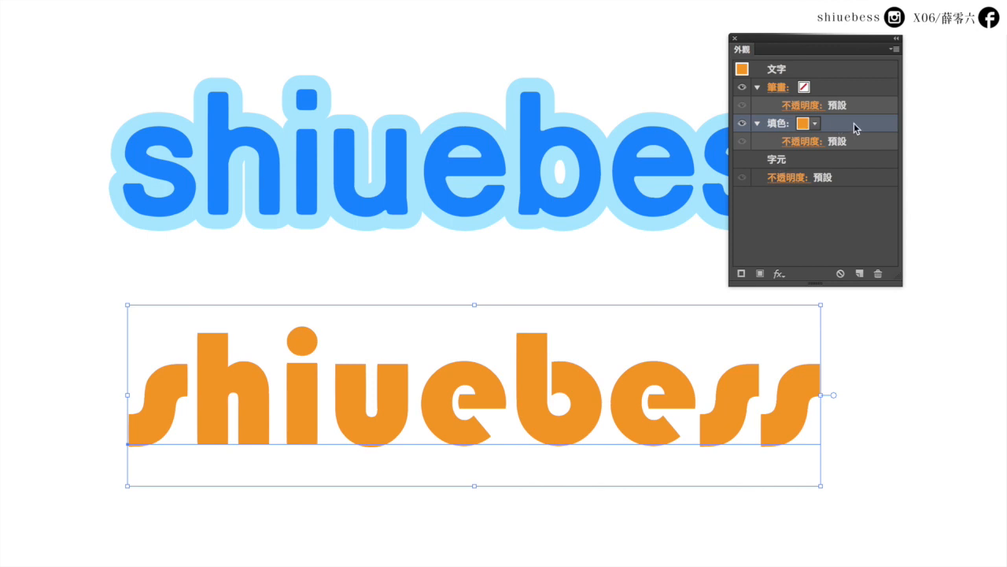
# - Reorder the orange fill beneath the Characters (字元) entry in the text's appearance and select that fill
pyautogui.moveTo(854, 122); pyautogui.dragTo(850, 172)
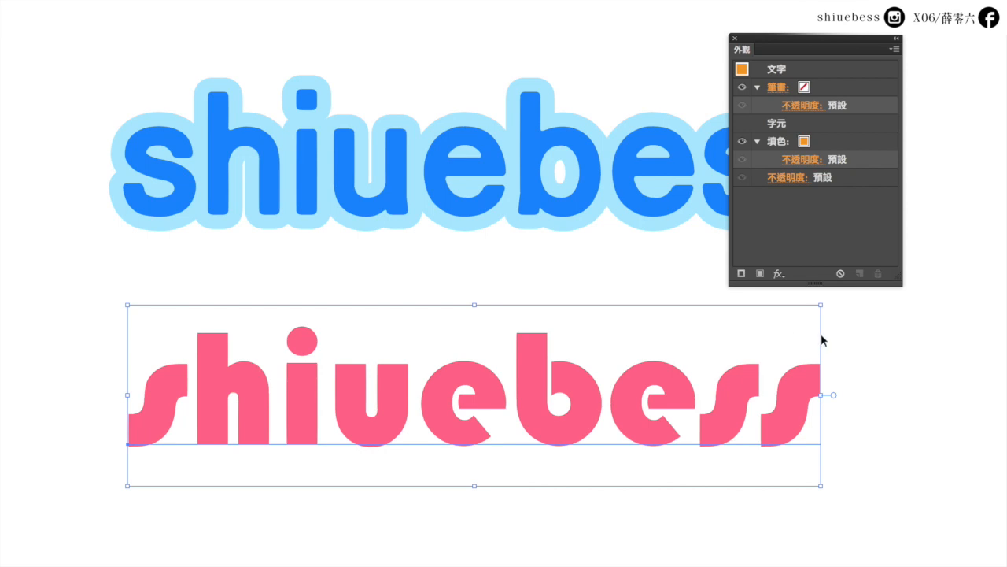
pyautogui.click(848, 144)
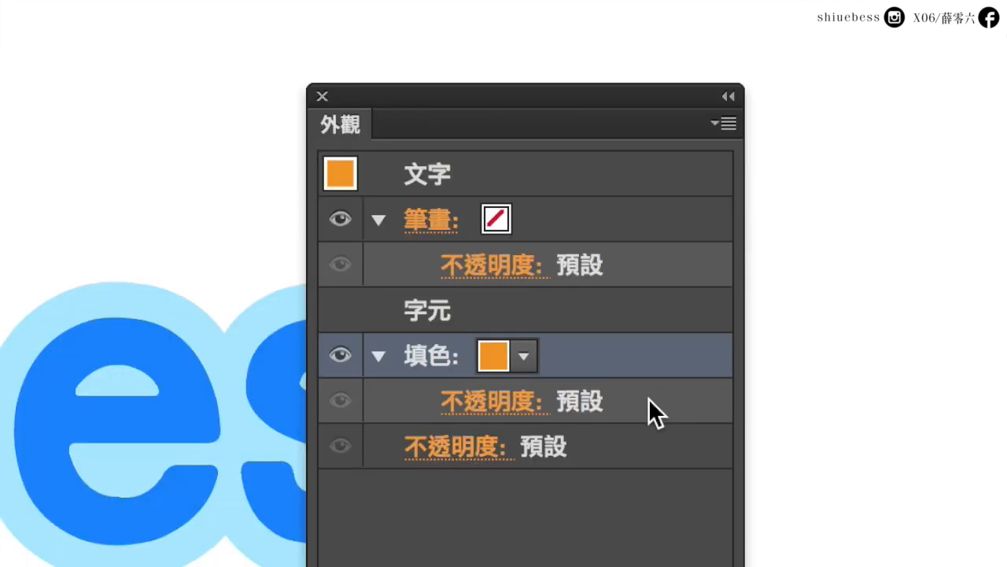
pyautogui.click(865, 158)
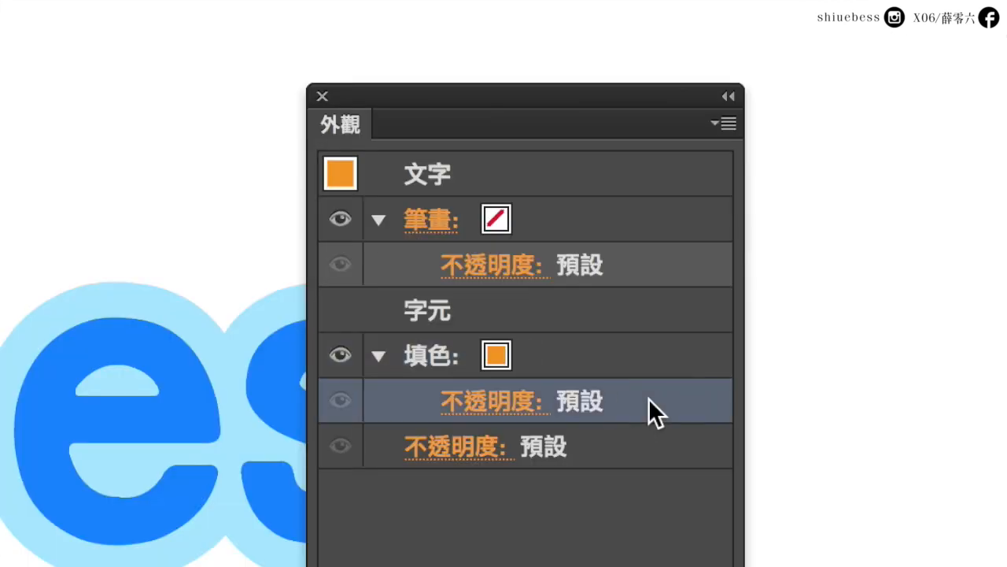
pyautogui.click(628, 440)
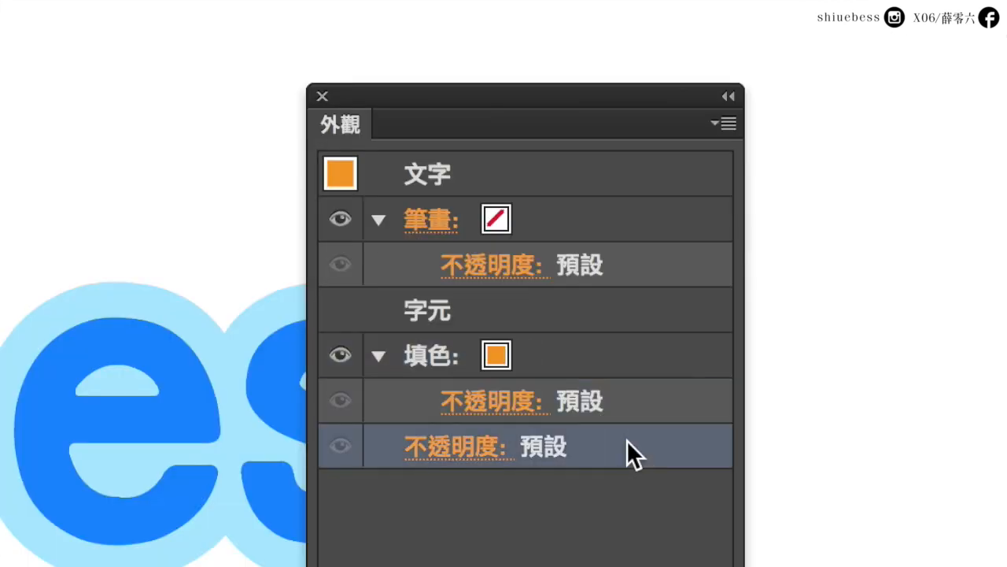
pyautogui.click(640, 398)
pyautogui.click(640, 364)
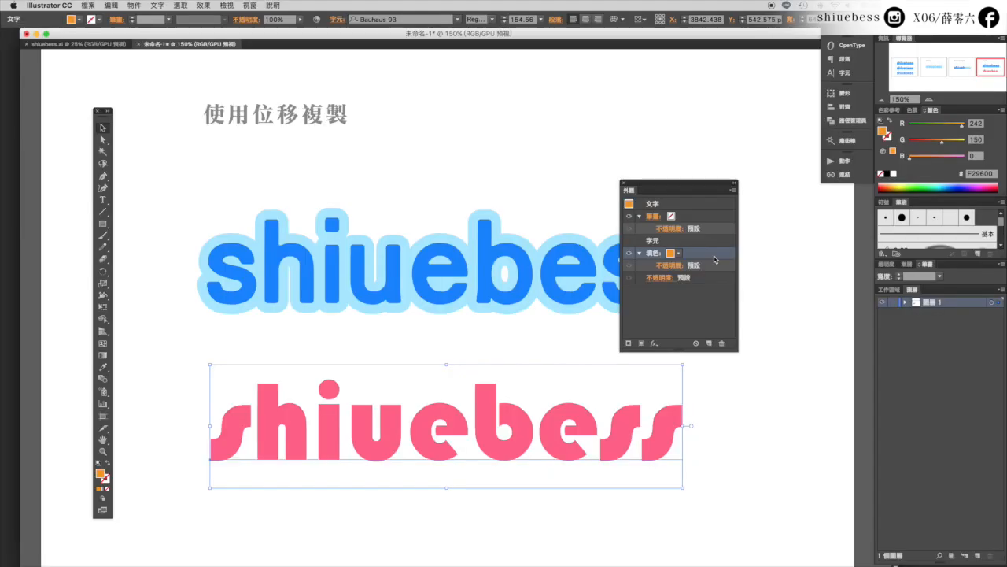
# - Start the Offset Path (位移複製) effect on the orange fill and turn on its preview
pyautogui.click(203, 6)
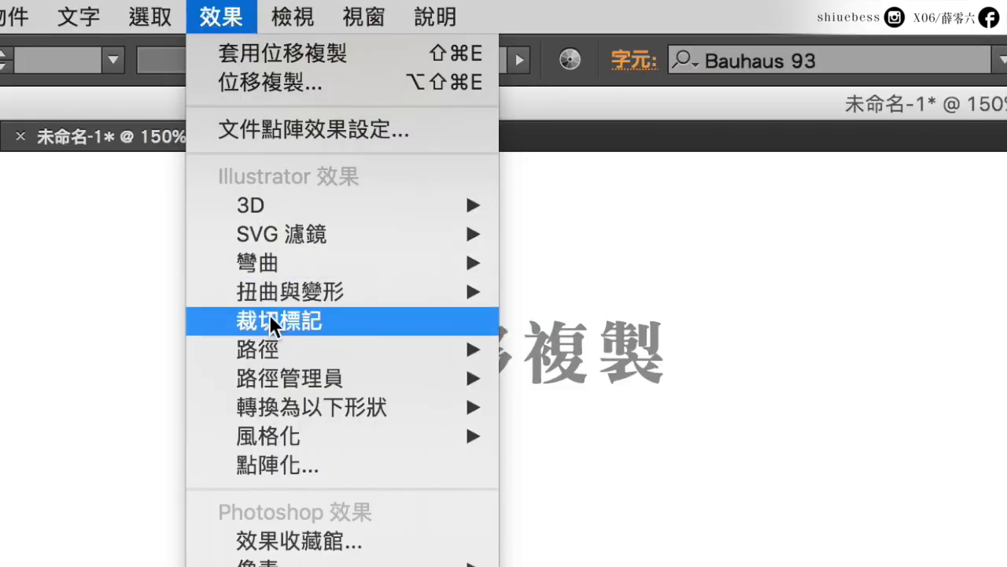
pyautogui.moveTo(219, 115)
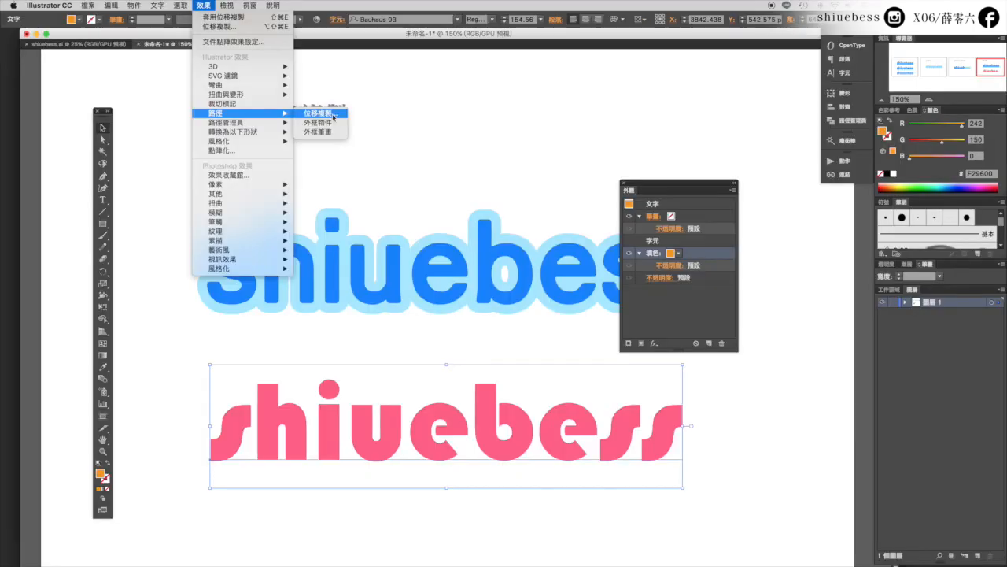
pyautogui.click(595, 355)
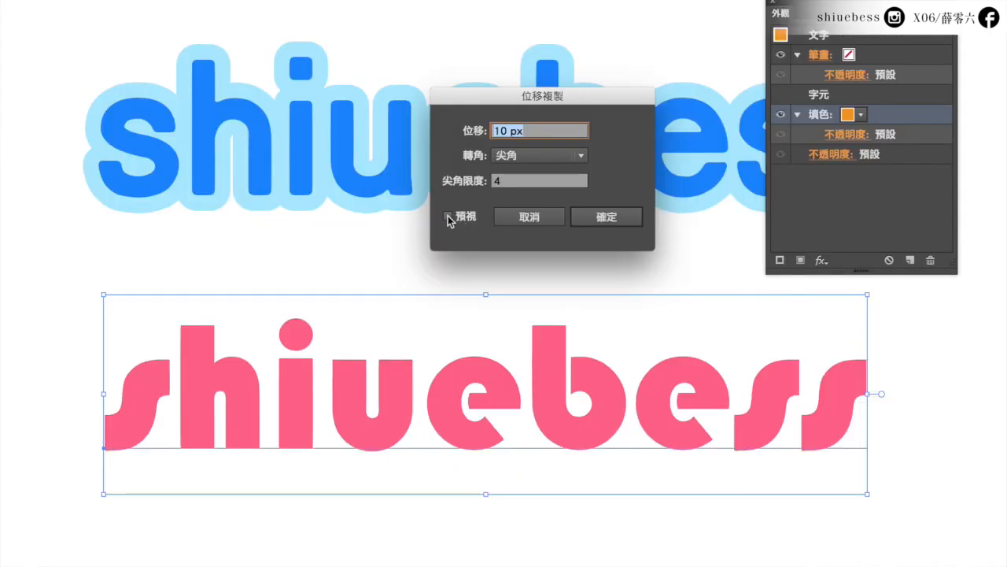
pyautogui.click(377, 241)
pyautogui.click(447, 217)
pyautogui.moveTo(543, 96); pyautogui.dragTo(647, 96)
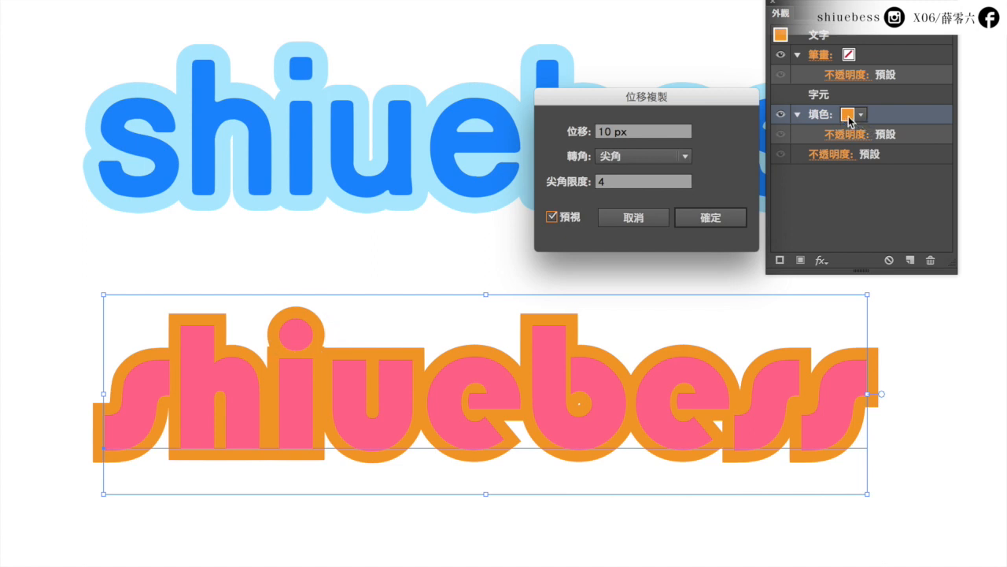
# - Try larger and smaller offset distances for the orange fill and set the offset to 9 px
pyautogui.click(631, 132)
pyautogui.press('Up')
pyautogui.press('Up')
pyautogui.press('Up')
pyautogui.press('Up')
pyautogui.press('Up')
pyautogui.press('Up')
pyautogui.press('Up')
pyautogui.press('Up')
pyautogui.press('Up')
pyautogui.press('Down')
pyautogui.press('Down')
pyautogui.press('Down')
pyautogui.press('Down')
pyautogui.press('Down')
pyautogui.press('Down')
pyautogui.press('Down')
pyautogui.press('Down')
pyautogui.press('Down')
pyautogui.press('Down')
pyautogui.press('Down')
pyautogui.press('Down')
pyautogui.press('Up')
pyautogui.press('Up')
pyautogui.press('Up')
pyautogui.press('Up')
pyautogui.press('Down')
pyautogui.press('Down')
pyautogui.press('Down')
pyautogui.press('Up')
pyautogui.press('Up')
pyautogui.press('Down')
pyautogui.press('Up')
pyautogui.press('Down')
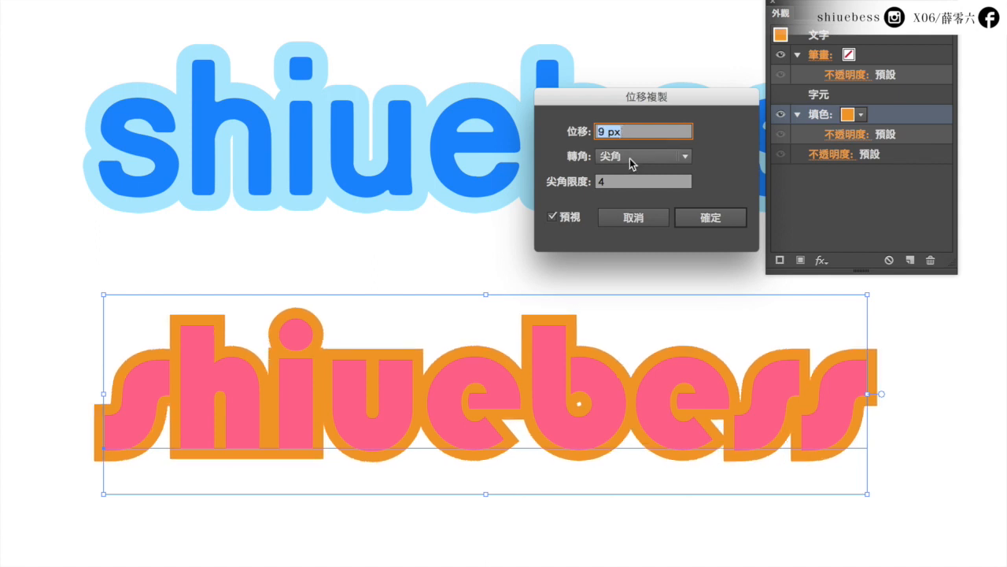
# - Compare the 圓角, 斜角 and 尖角 joins, and apply the offset effect with 斜角 (bevel) joins
pyautogui.click(629, 158)
pyautogui.click(630, 192)
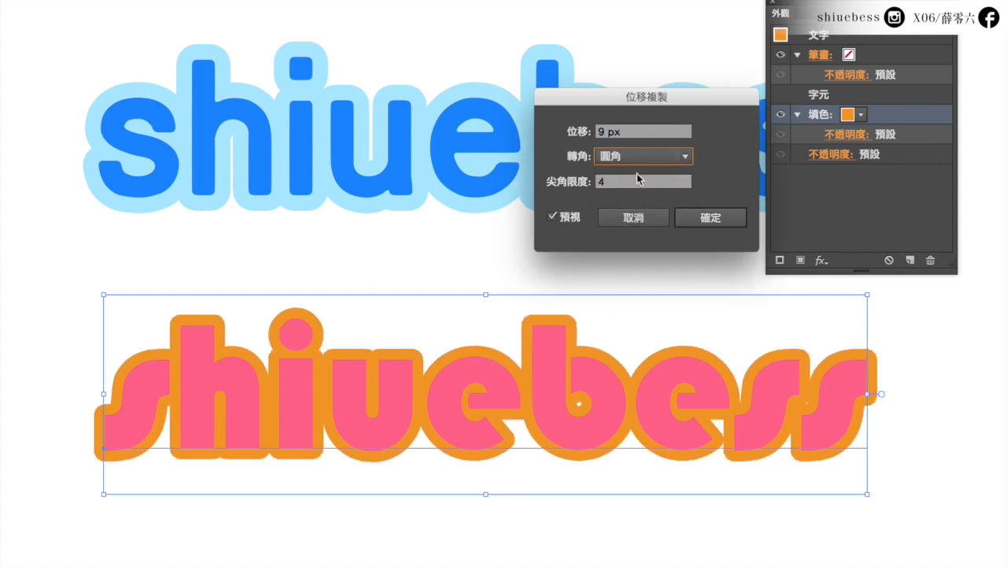
pyautogui.click(642, 160)
pyautogui.click(637, 209)
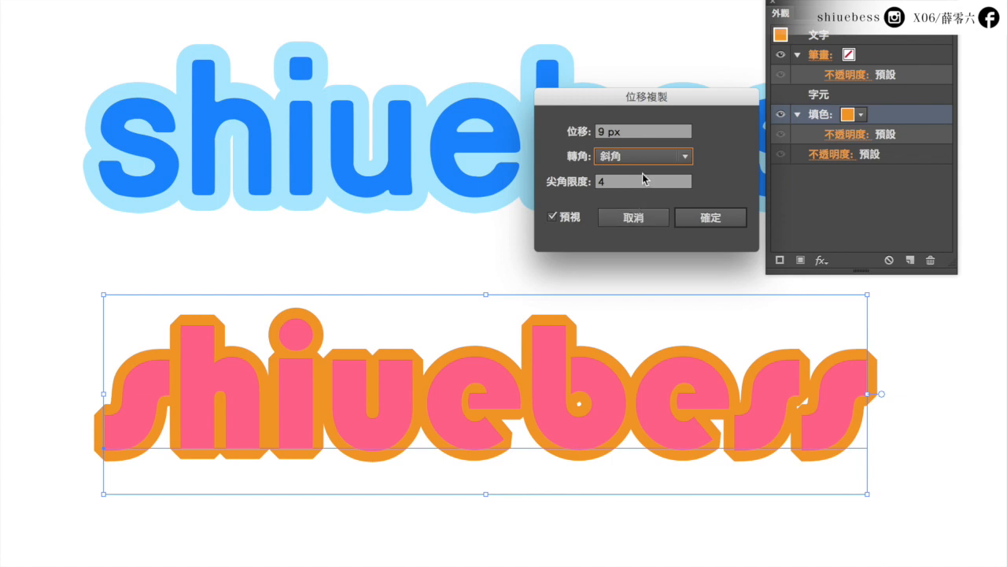
pyautogui.click(648, 157)
pyautogui.click(621, 174)
pyautogui.click(639, 157)
pyautogui.click(634, 209)
pyautogui.click(703, 219)
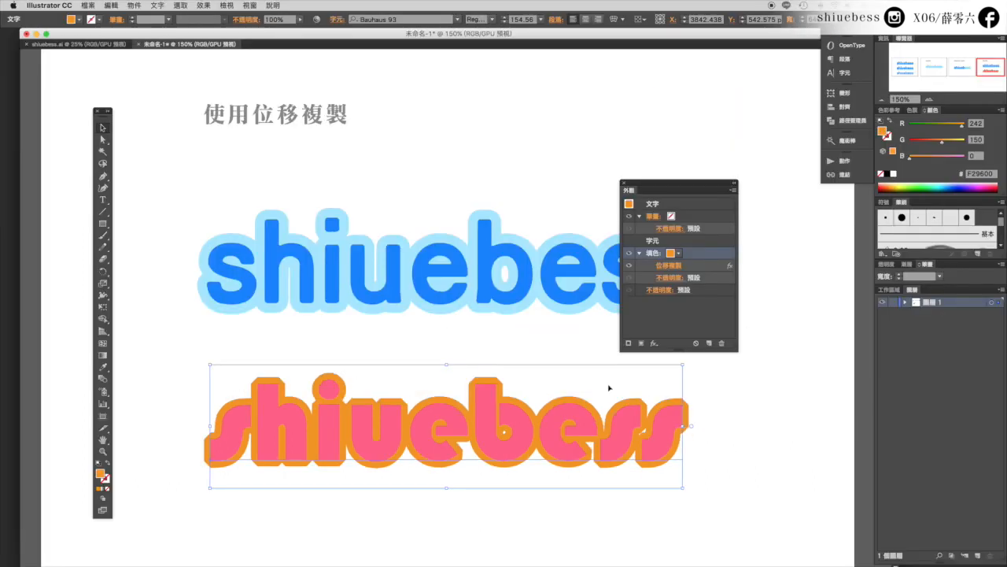
pyautogui.click(718, 459)
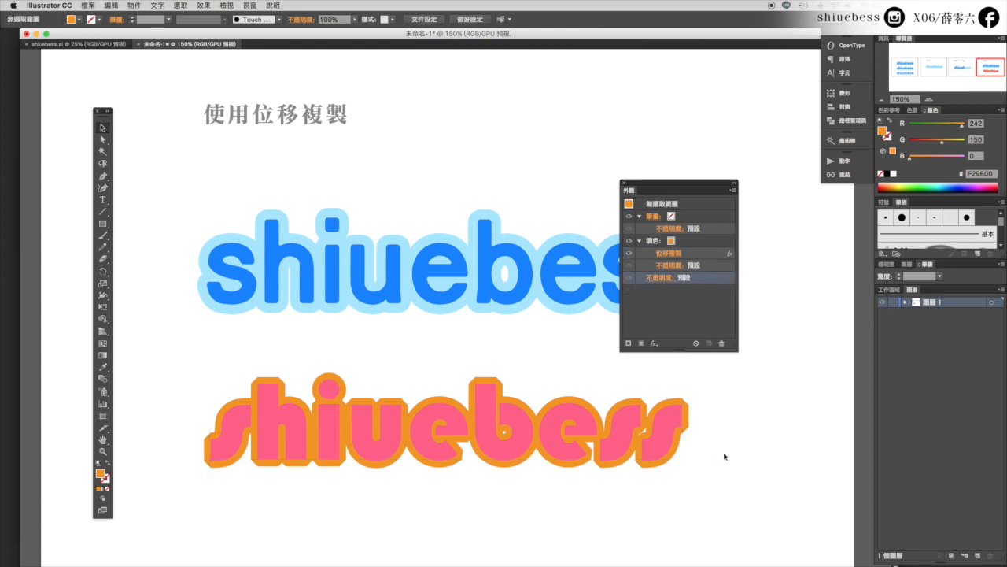
# - Set the lower text's offset outline fill to light pink, FFD0E2
pyautogui.click(683, 425)
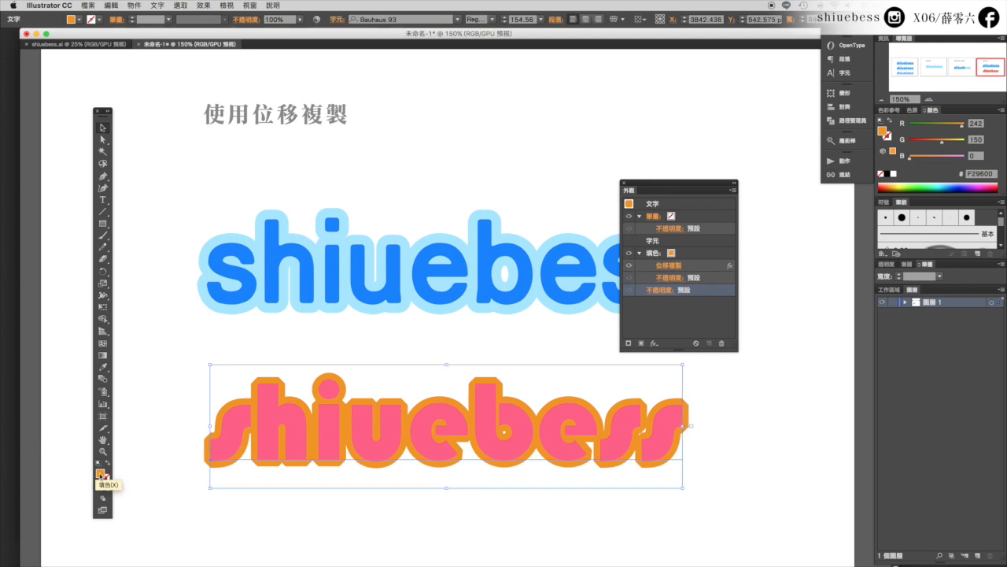
pyautogui.click(892, 184)
pyautogui.click(977, 184)
pyautogui.click(991, 183)
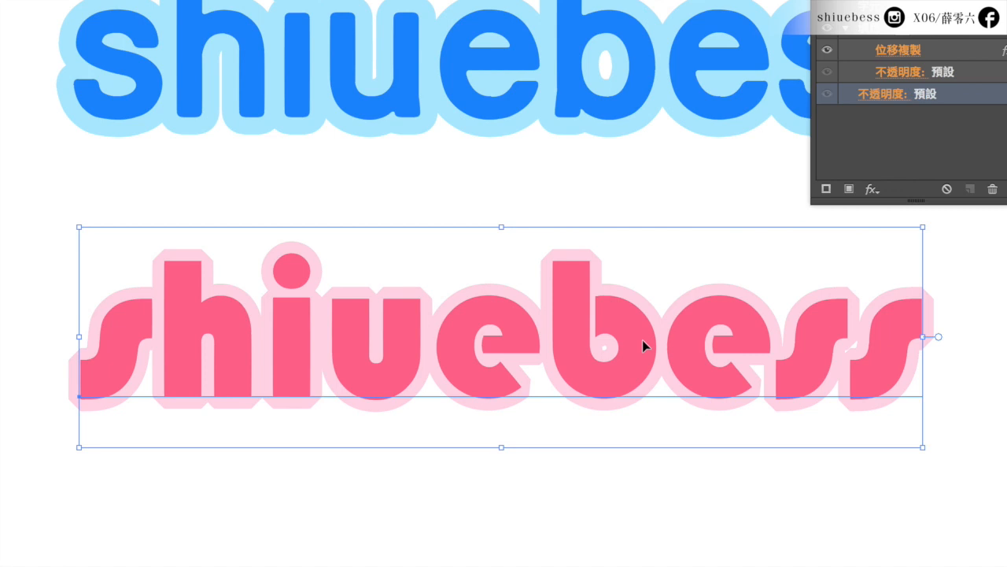
# - Select only the letter "b" in the lower text and fill it with light blue 5CDCFF
pyautogui.click(643, 340)
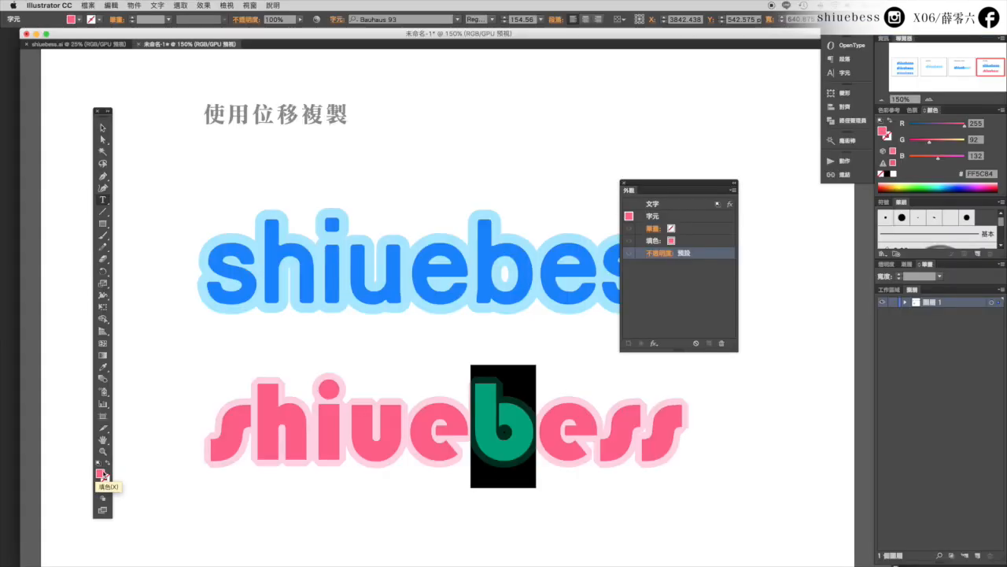
pyautogui.moveTo(685, 426); pyautogui.dragTo(147, 426)
pyautogui.click(473, 423)
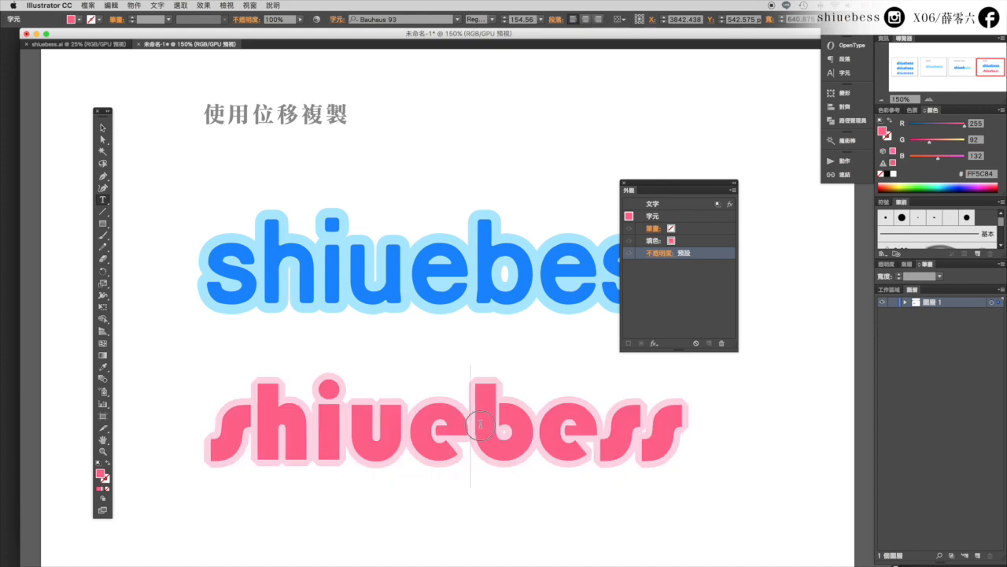
pyautogui.moveTo(473, 425); pyautogui.dragTo(526, 423)
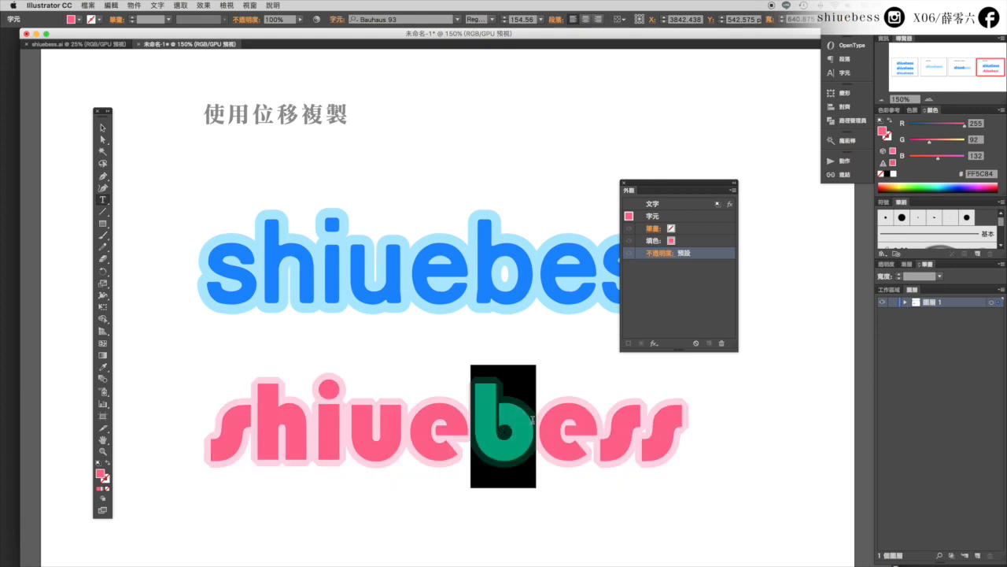
pyautogui.click(942, 187)
pyautogui.click(942, 186)
pyautogui.click(616, 485)
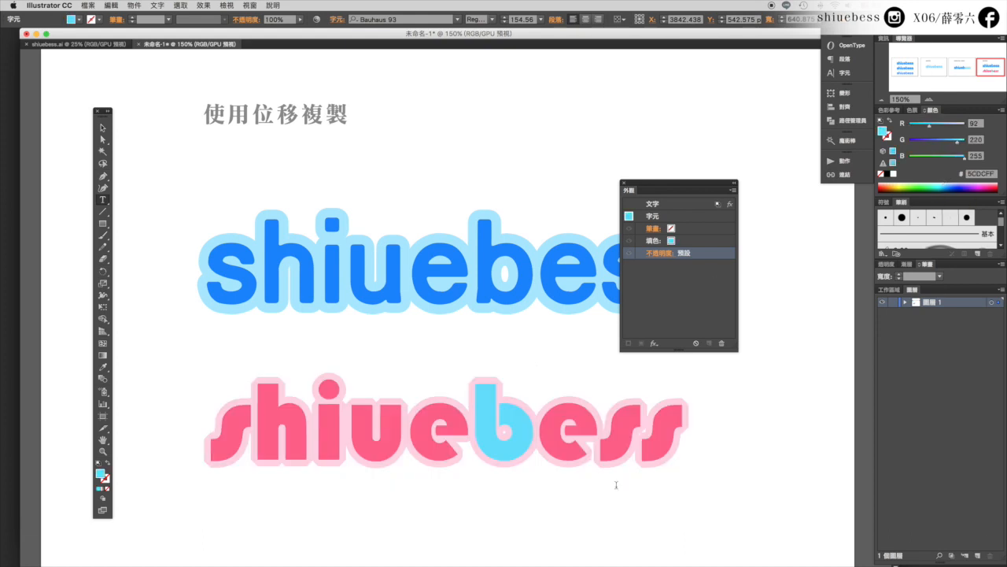
# - Fill the last letters "e", "s" and "s" of the lower text with progressively darker blues, starting with 17B7FF and 0077FF
pyautogui.moveTo(490, 431); pyautogui.dragTo(694, 436)
pyautogui.click(944, 187)
pyautogui.click(948, 186)
pyautogui.click(702, 432)
pyautogui.moveTo(692, 432); pyautogui.dragTo(650, 433)
pyautogui.moveTo(936, 143); pyautogui.dragTo(928, 143)
pyautogui.click(785, 465)
# - Finish the letter colouring, move the lower text about 10 px up and to the left, and deselect it
pyautogui.press('Escape')
pyautogui.moveTo(660, 430); pyautogui.dragTo(652, 423)
pyautogui.doubleClick(653, 422)
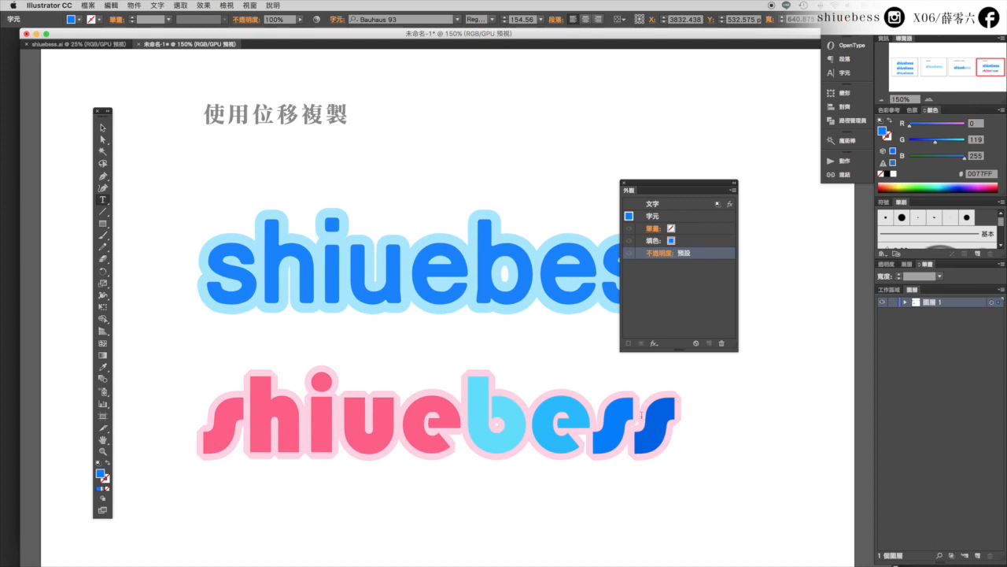
pyautogui.press('Escape')
pyautogui.click(582, 496)
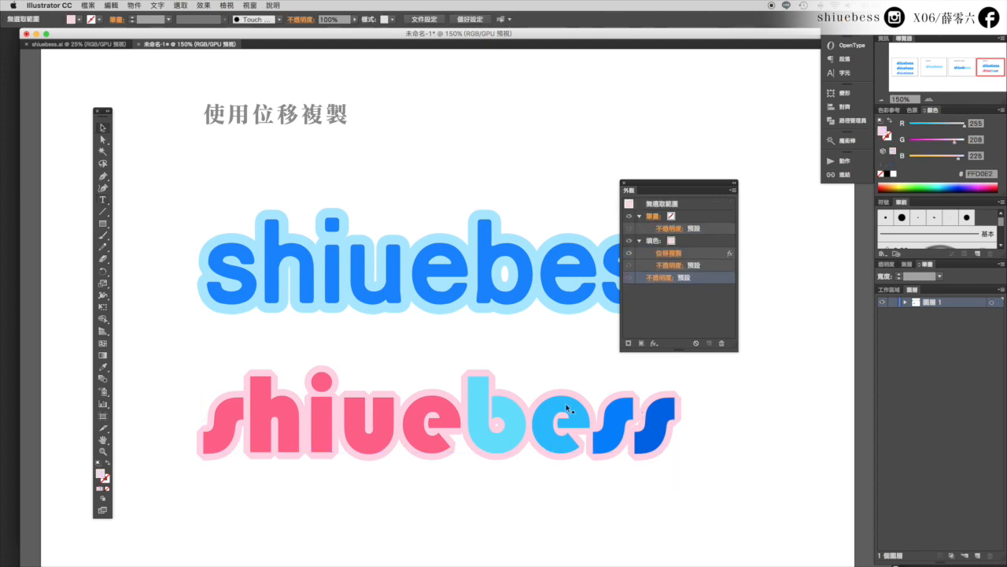
# - Insert extra letters into the lower text: two "s" near its end, a "u" and an "i" among the pink letters
pyautogui.click(567, 407)
pyautogui.doubleClick(567, 407)
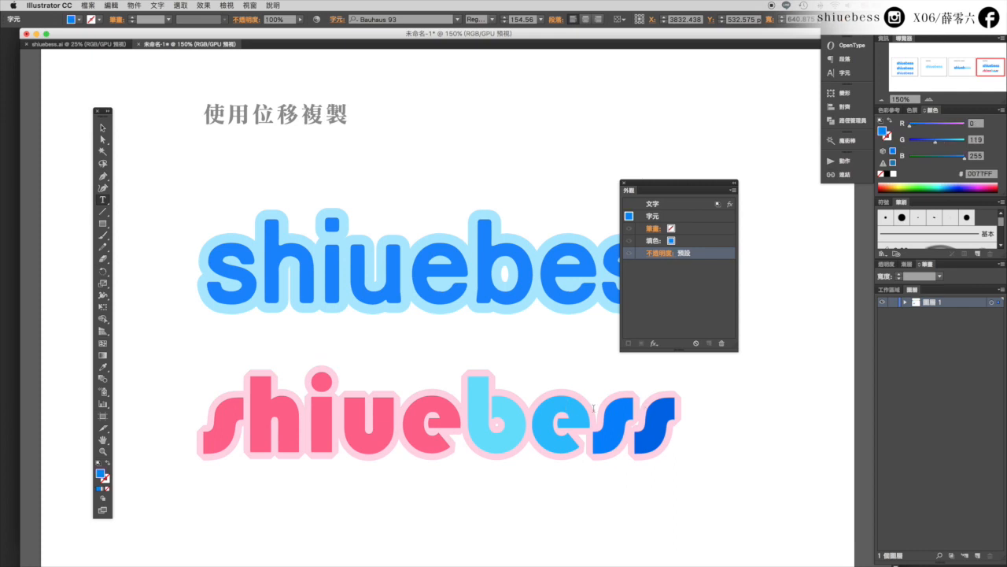
pyautogui.write('s')
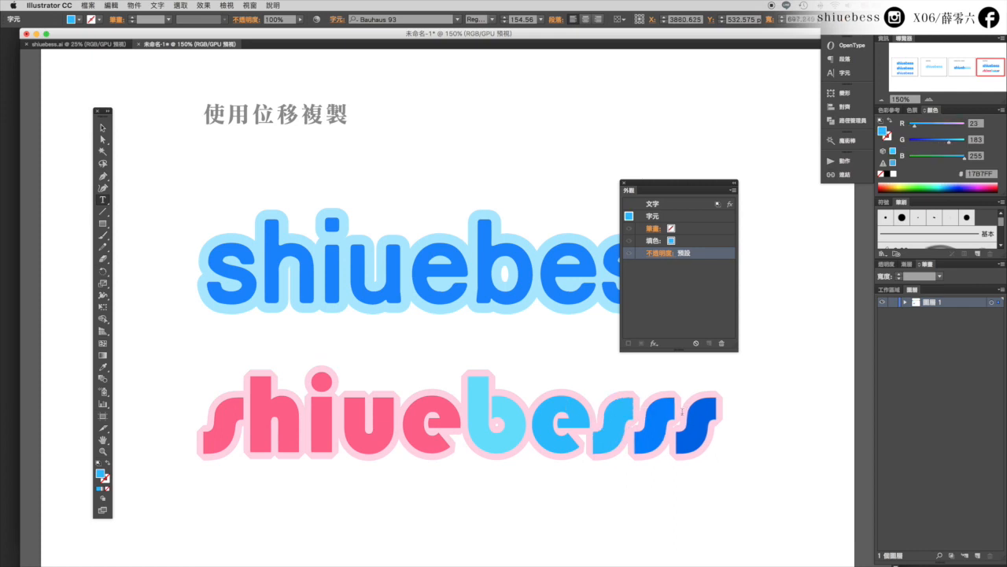
pyautogui.write('s')
pyautogui.click(400, 417)
pyautogui.write('u')
pyautogui.click(335, 415)
pyautogui.write('i')
# - Delete the letters between "shiiu" and the four blue "s" letters so the lower text reads "shiiussss"
pyautogui.click(554, 417)
pyautogui.press('BackSpace')
pyautogui.press('BackSpace')
pyautogui.press('Delete')
pyautogui.press('Delete')
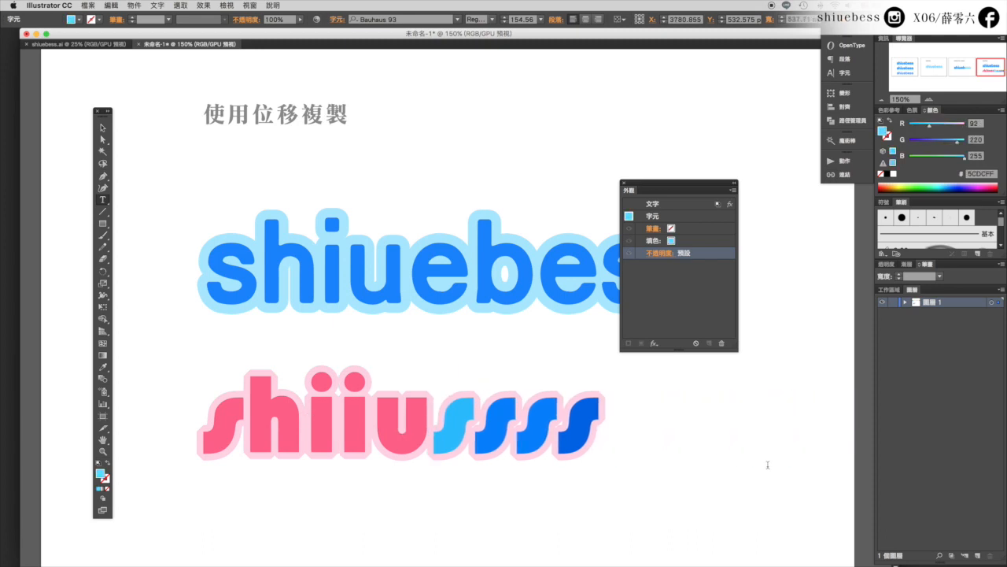
# - Delete the initial "sh" and the "u" so the lower text reads "iissss"
pyautogui.click(300, 411)
pyautogui.press('BackSpace')
pyautogui.press('BackSpace')
pyautogui.click(329, 418)
pyautogui.press('BackSpace')
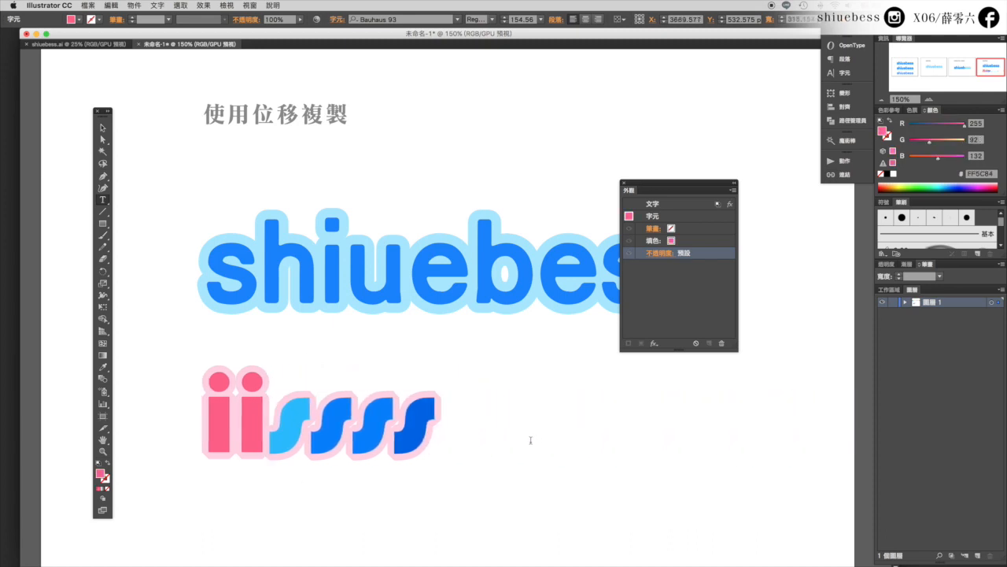